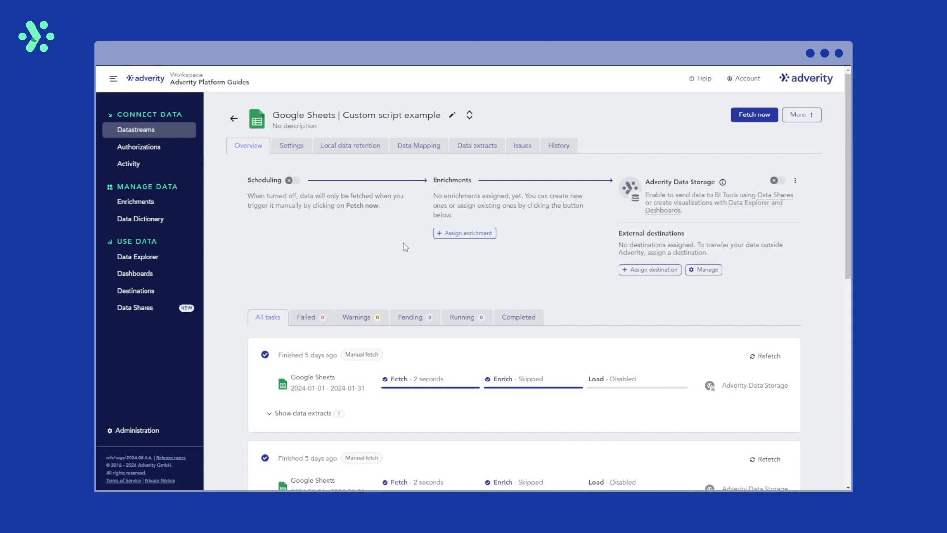
Start creating a new enrichment of the Custom Script type
click(179, 209)
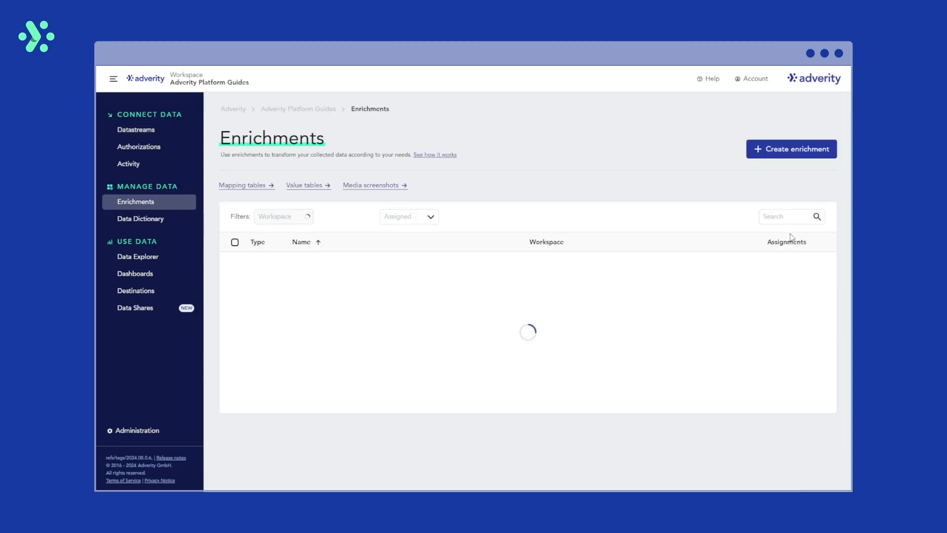
click(807, 158)
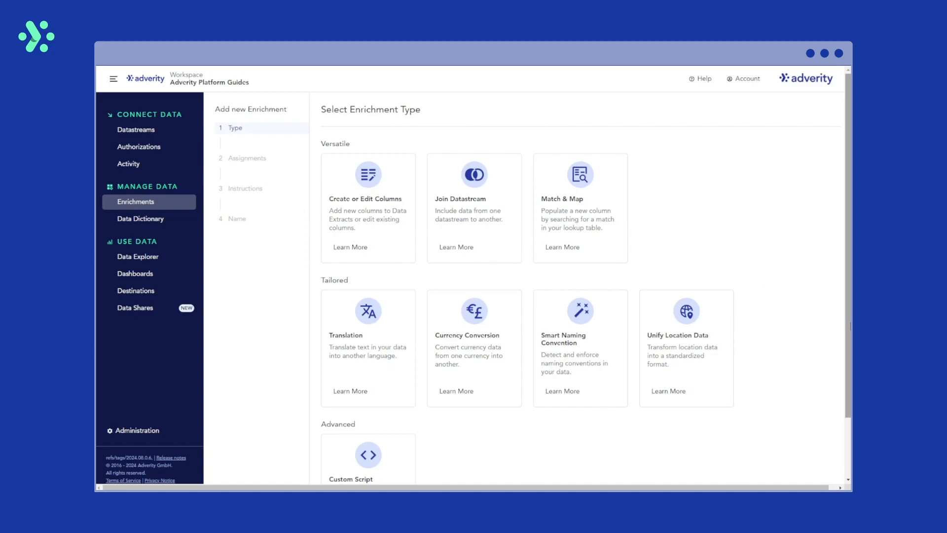
scroll(715, 419, down, 2)
click(405, 393)
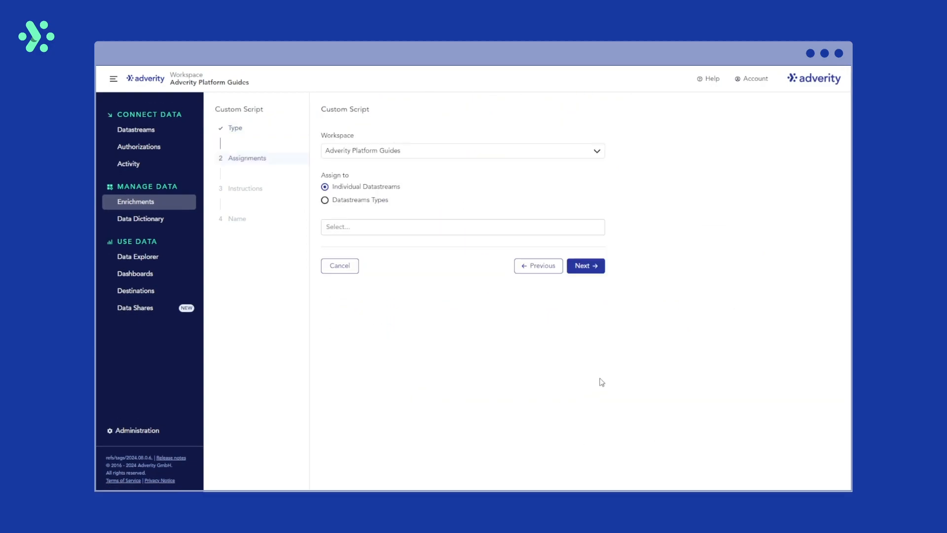
Assign the enrichment to the Google Sheets | Custom script example datastream and continue to instructions
click(454, 226)
text(Google sheets | Custom)
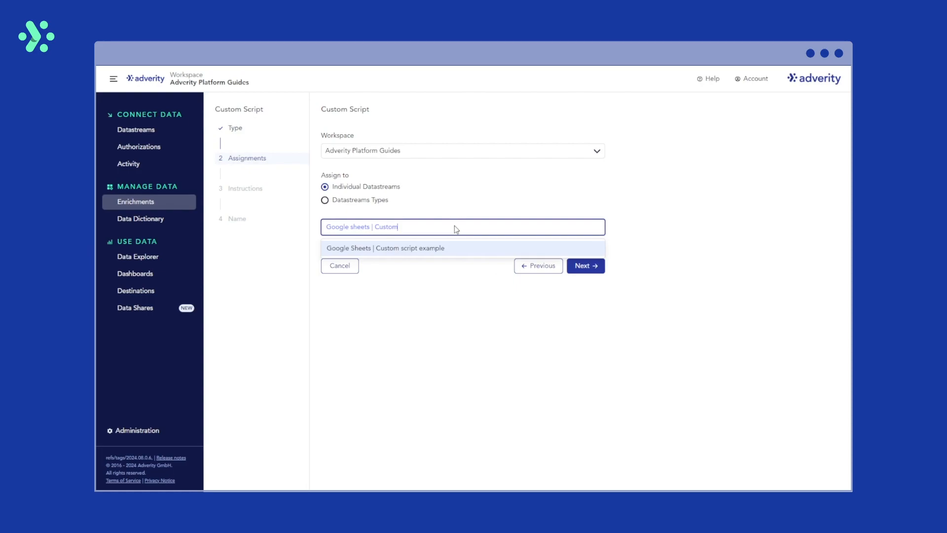
click(456, 255)
click(586, 271)
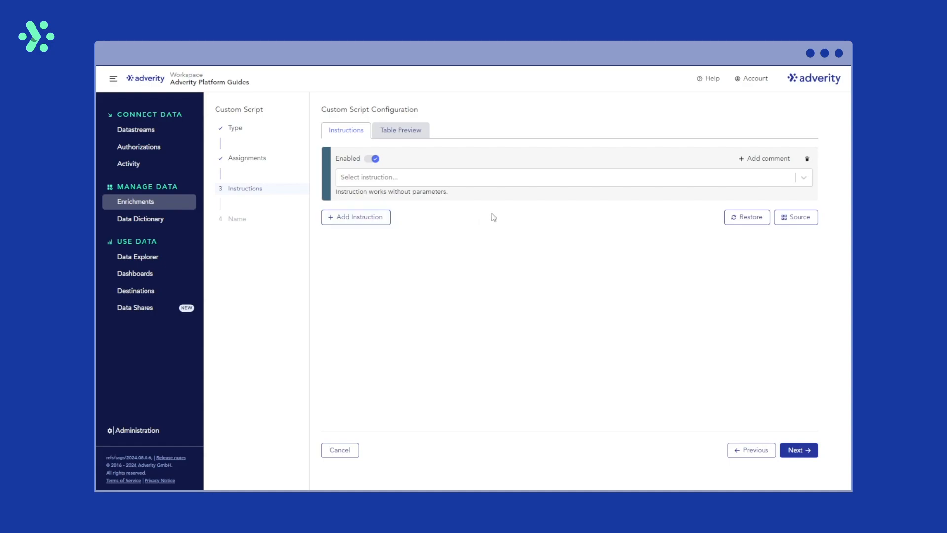
Browse the list of available script instructions
click(521, 181)
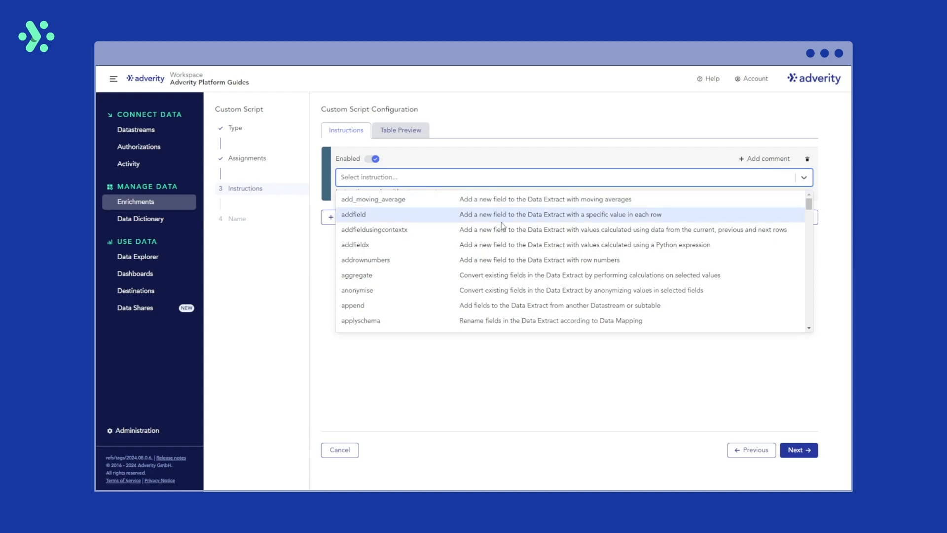
scroll(510, 295, down, 10)
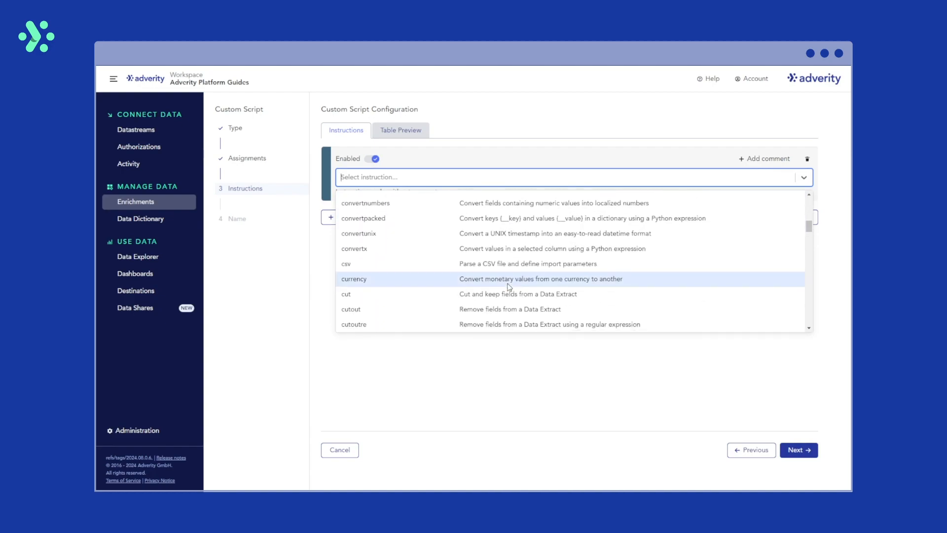
click(510, 347)
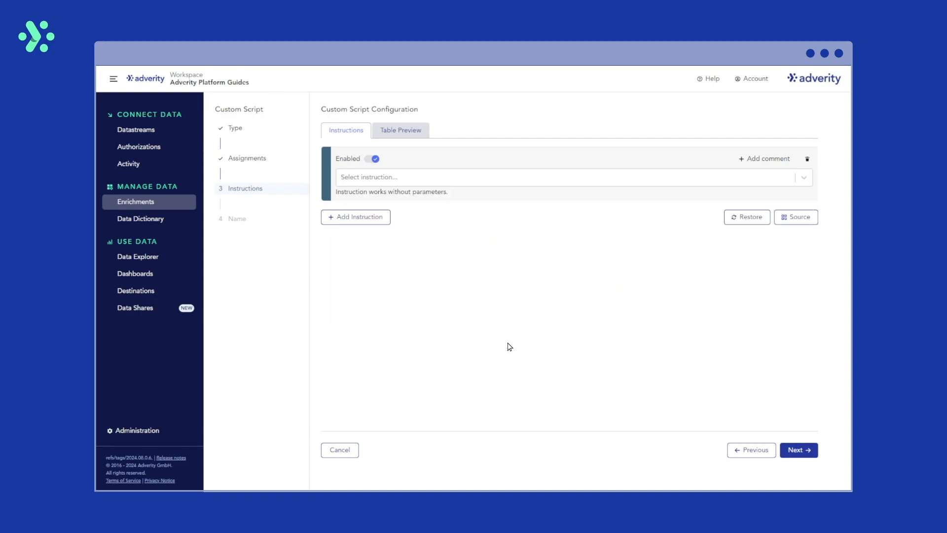
Choose the addfield instruction for the first instruction
click(498, 181)
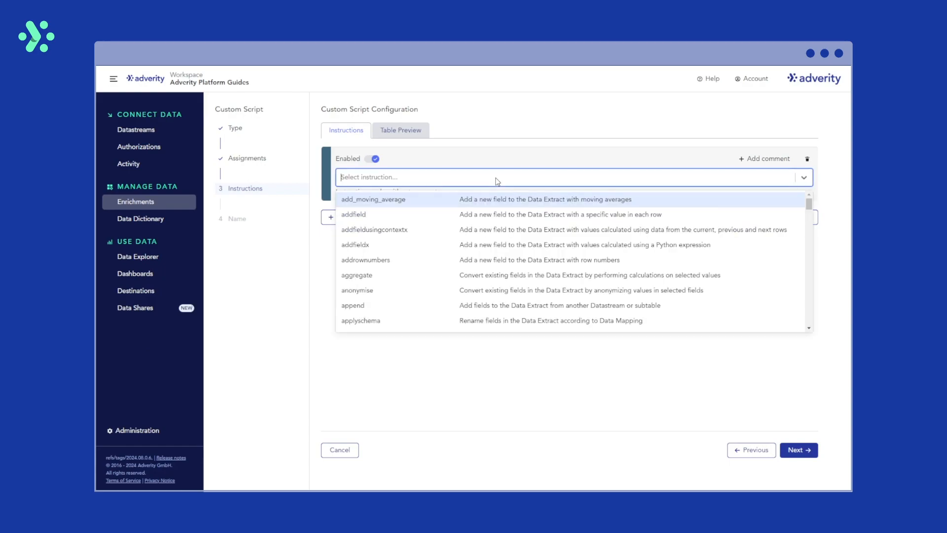
text(addf)
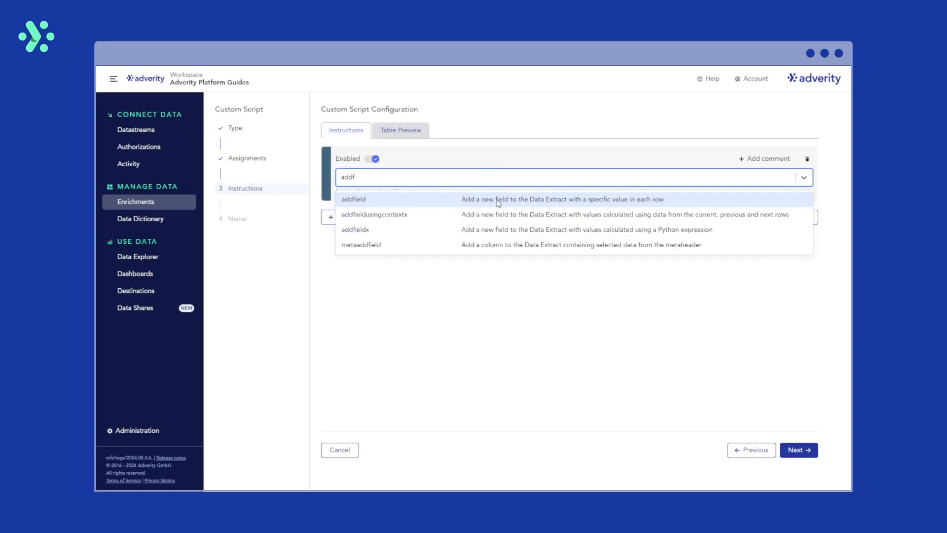
click(498, 201)
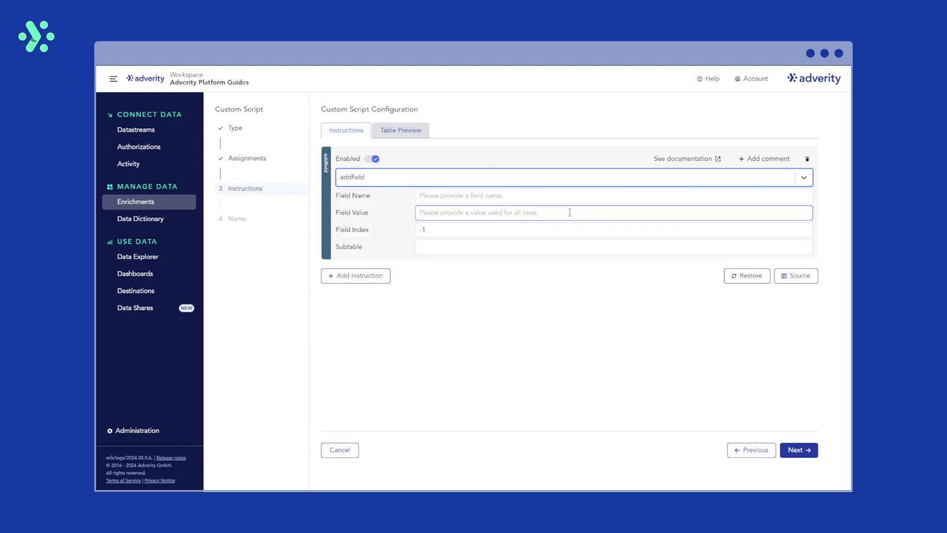
Add a second instruction, move it above the addfield one, and delete the addfield instruction
click(388, 286)
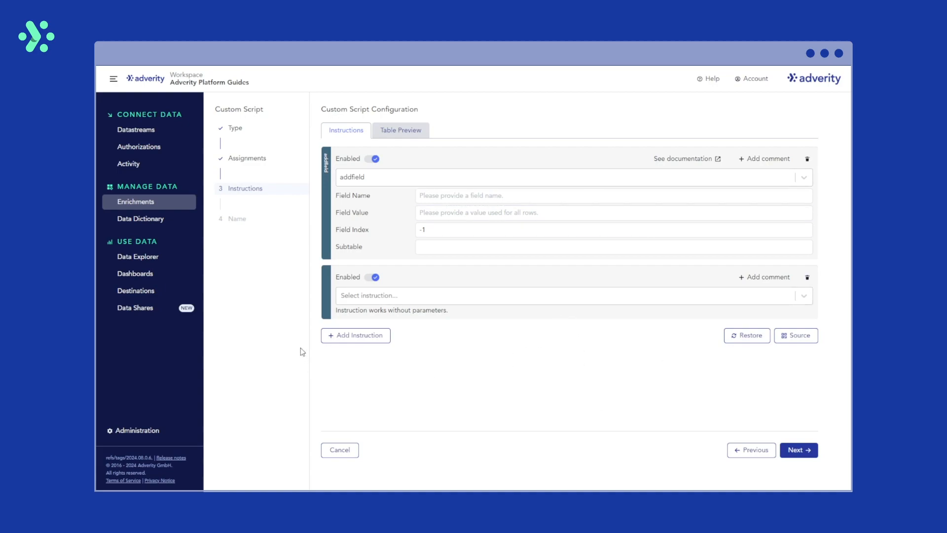
drag(323, 298, 324, 178)
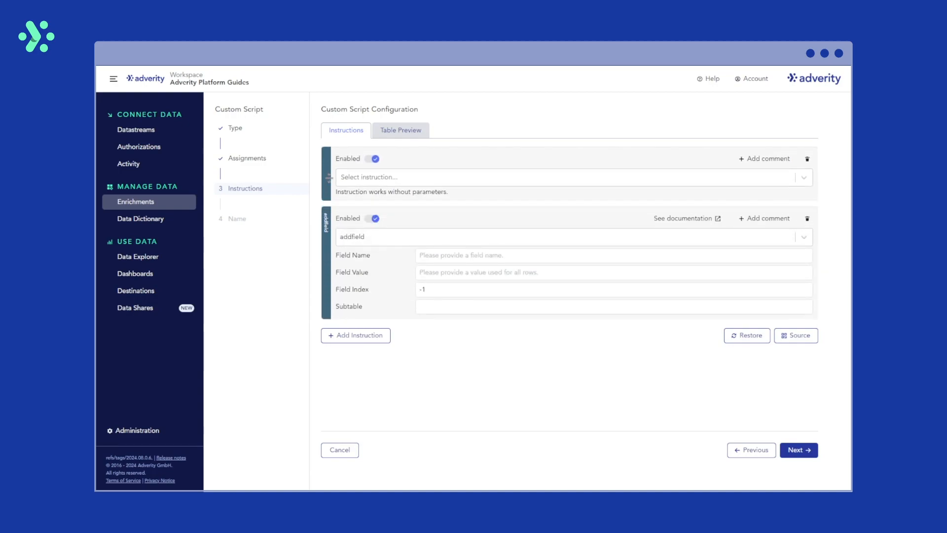
click(807, 218)
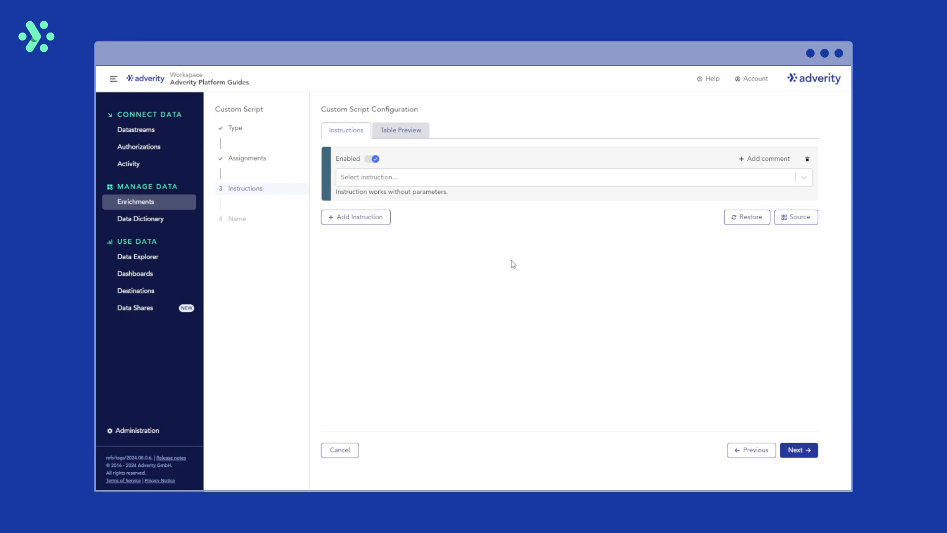
Inspect the Day column's date values in the table preview
click(371, 161)
click(370, 161)
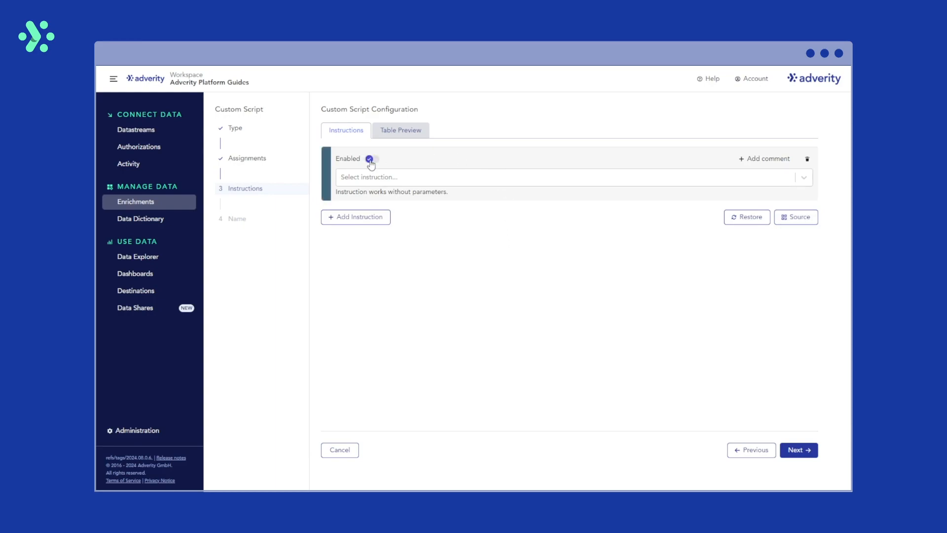
click(415, 133)
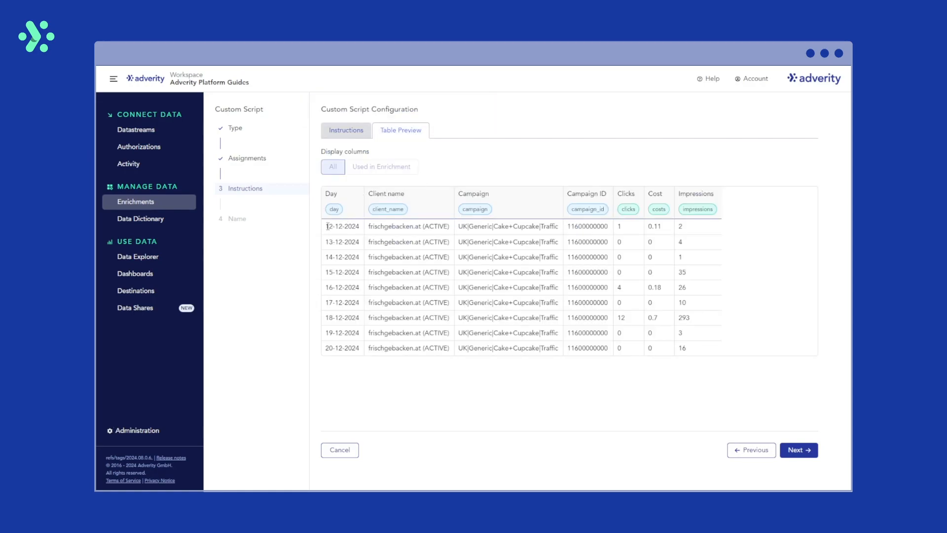
drag(327, 226, 359, 227)
click(350, 136)
Select the convertx instruction for the empty instruction
click(496, 181)
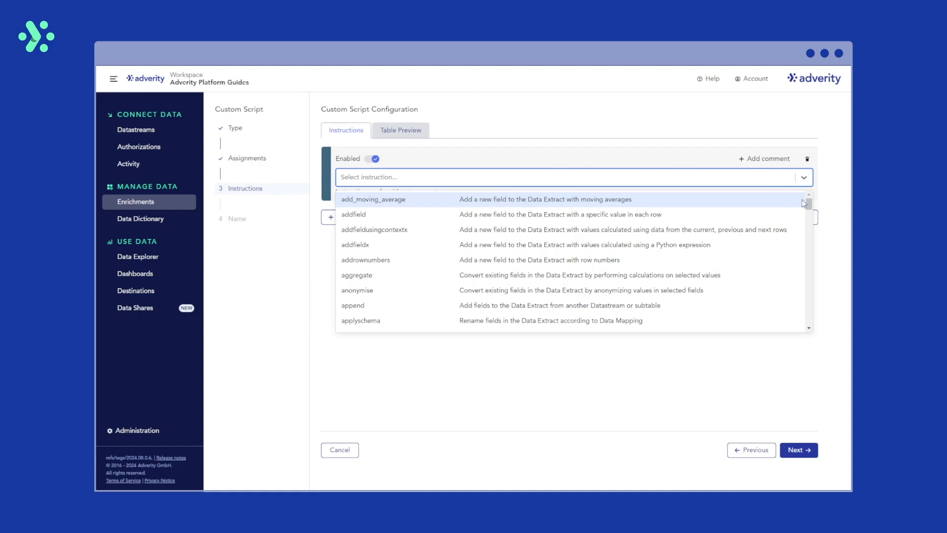
mouse_move(809, 205)
mouse_down()
mouse_move(806, 291)
mouse_move(805, 196)
mouse_up()
click(719, 181)
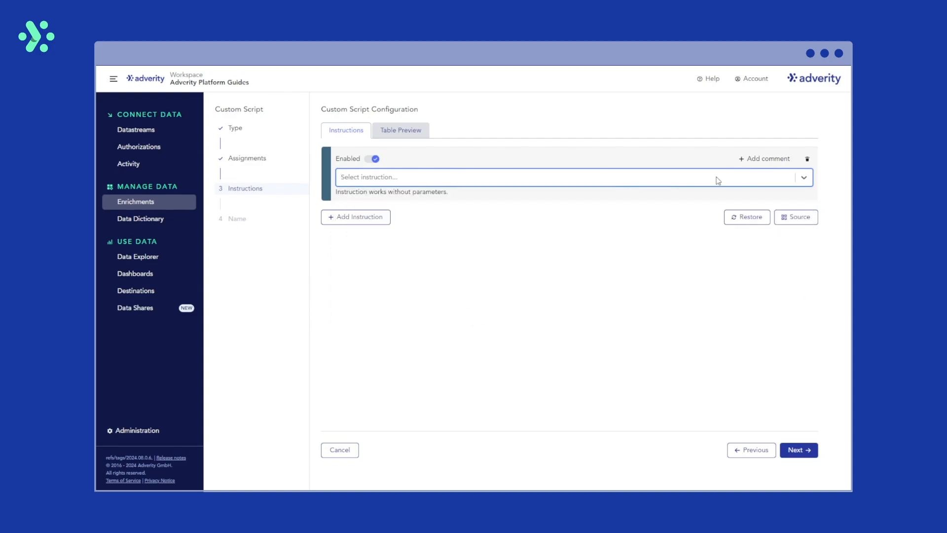
click(718, 180)
text(convertx)
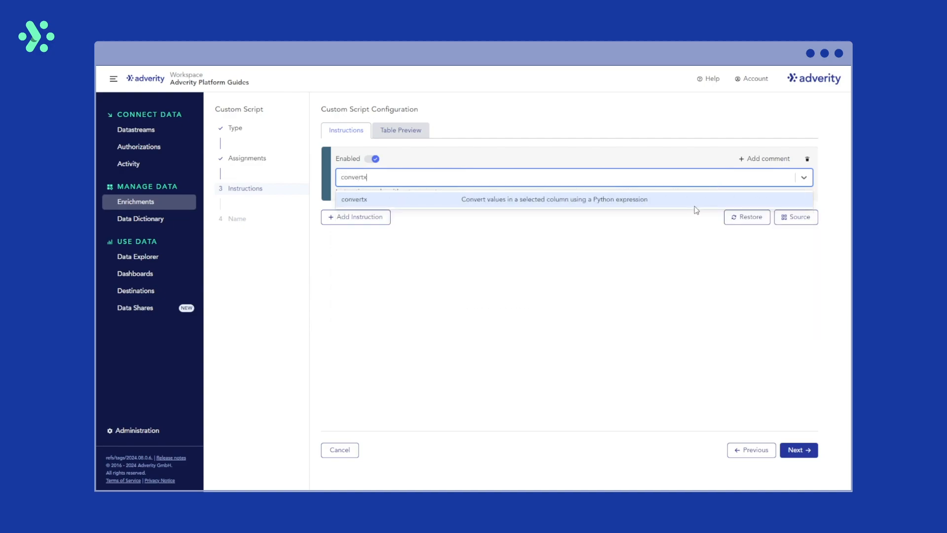
click(696, 206)
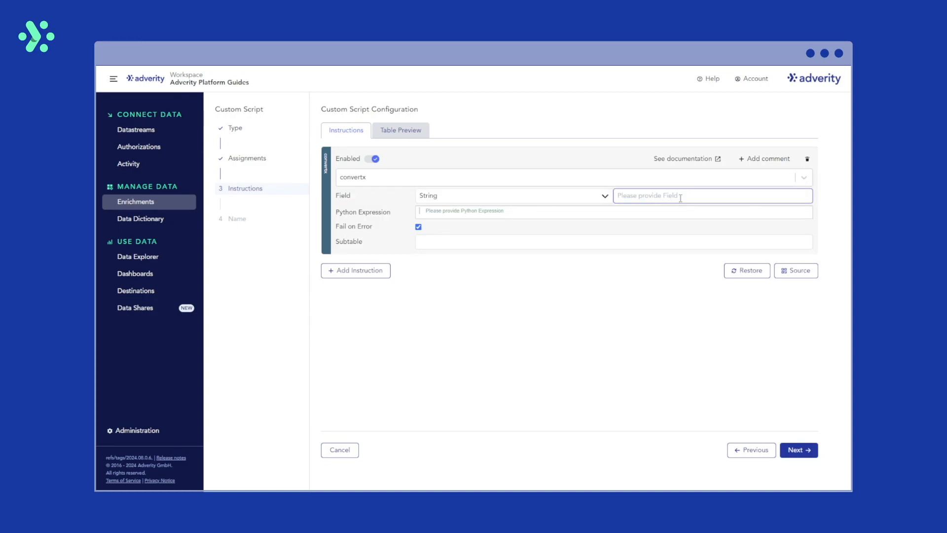
Set the convertx field to Day, copied from the table preview's column header
click(680, 197)
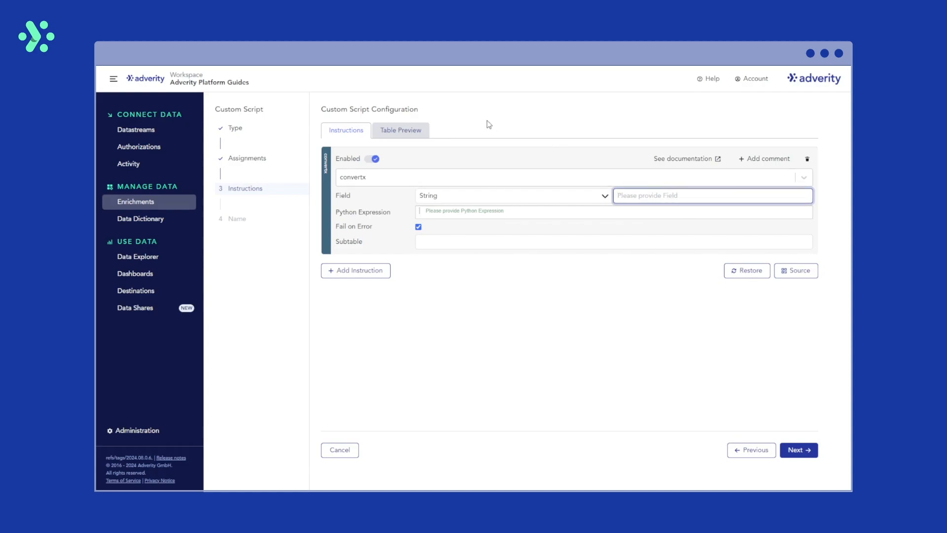
click(397, 138)
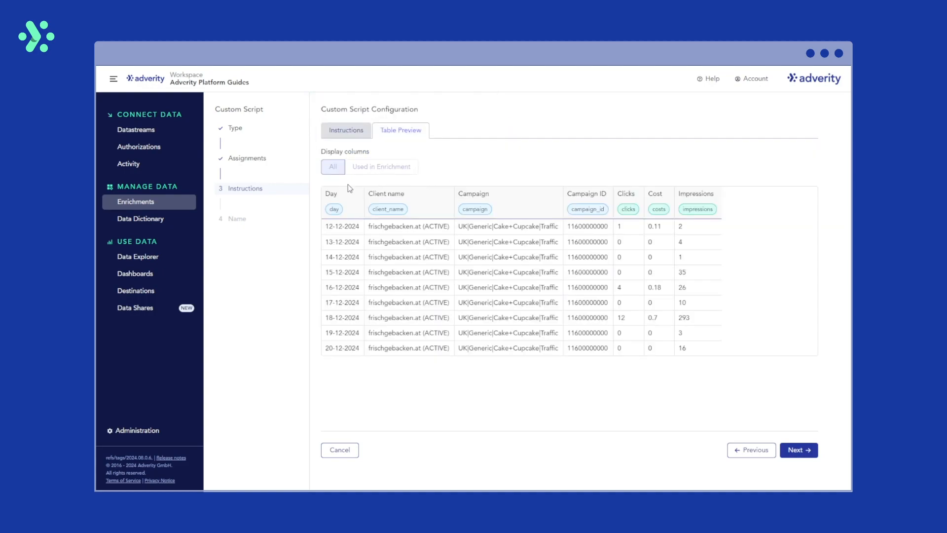
drag(347, 194, 326, 199)
key(ctrl+c)
click(332, 131)
click(653, 193)
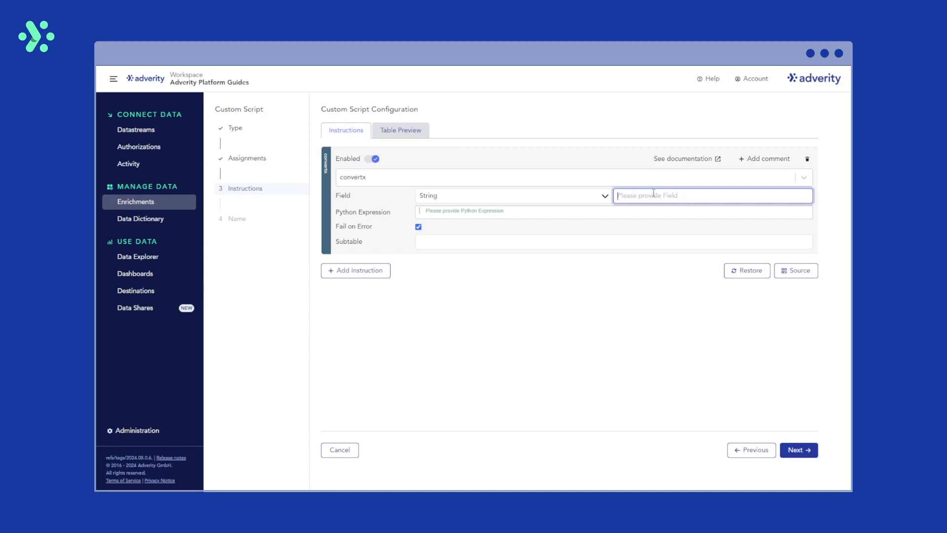
key(ctrl+v)
key(alt+Tab)
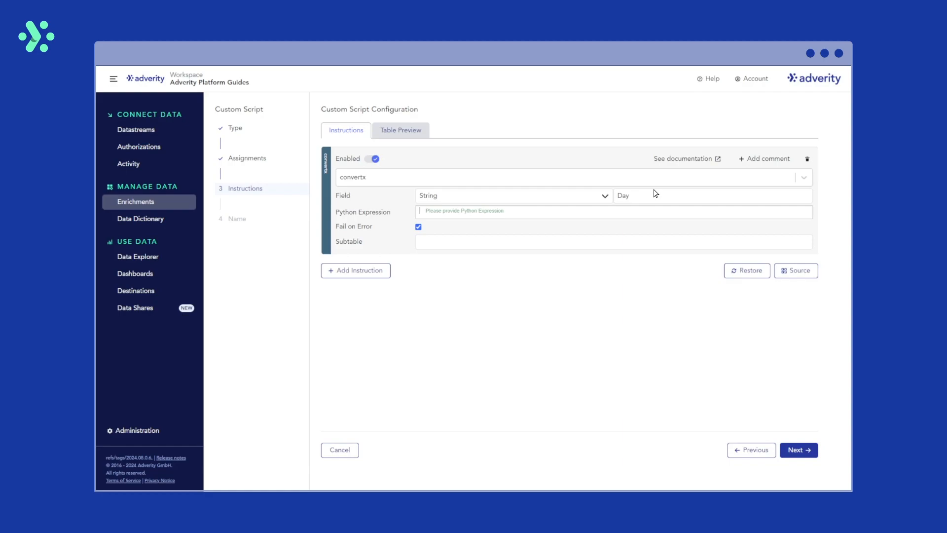
Paste the Python expression __import__('datetime').datetime.strptime({Day}, '%d-%m-%Y').strftime('%Y-%m-%d') with the field type left as String
click(605, 197)
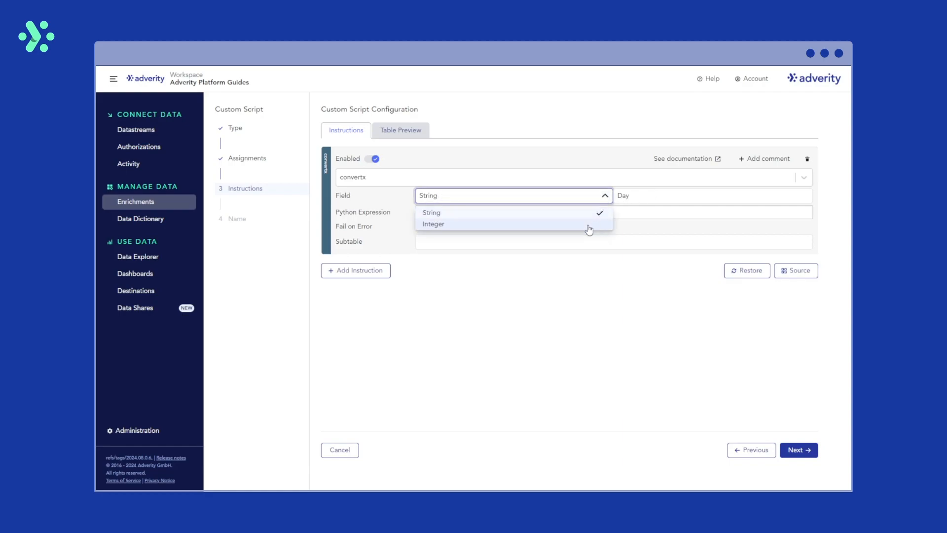
click(607, 197)
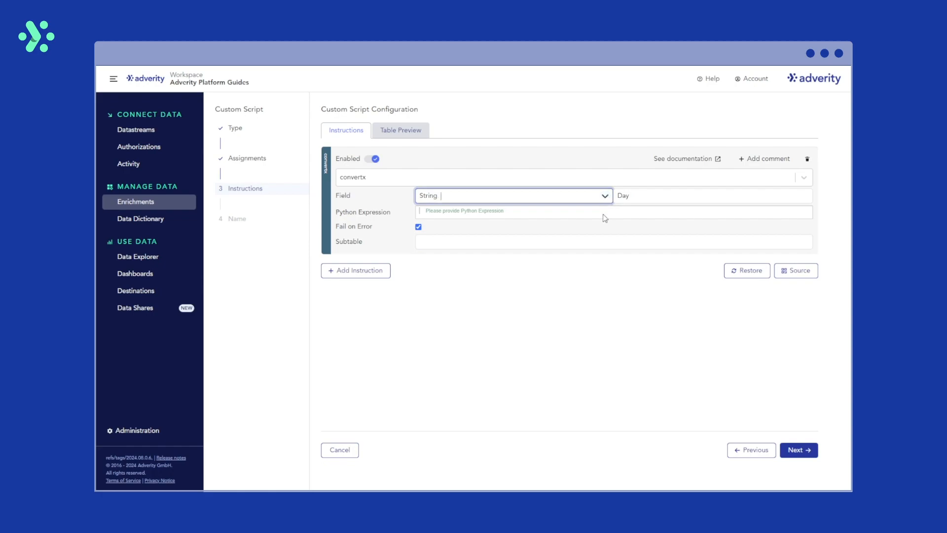
click(602, 215)
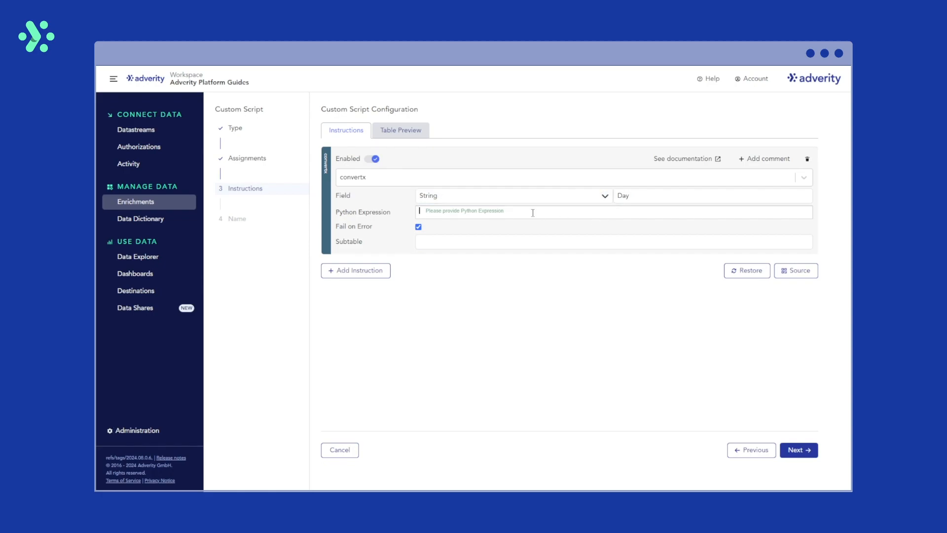
text(__import__('datetime').datetime.strptime({Day}, '%d-%m-%Y').strftime('%Y-%m-%d'))
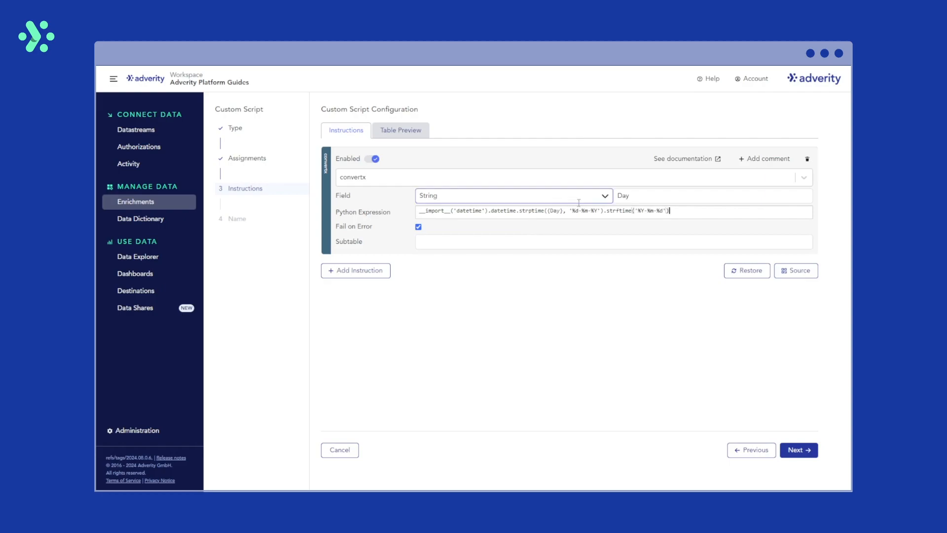
mouse_move(570, 211)
mouse_down()
mouse_move(601, 210)
mouse_move(559, 211)
mouse_up()
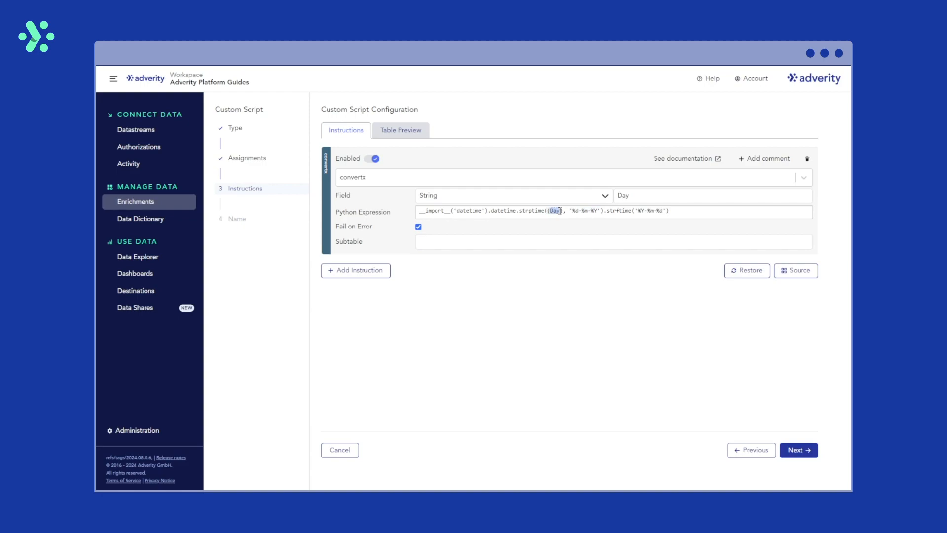
click(636, 211)
drag(637, 210, 668, 211)
click(680, 213)
click(619, 241)
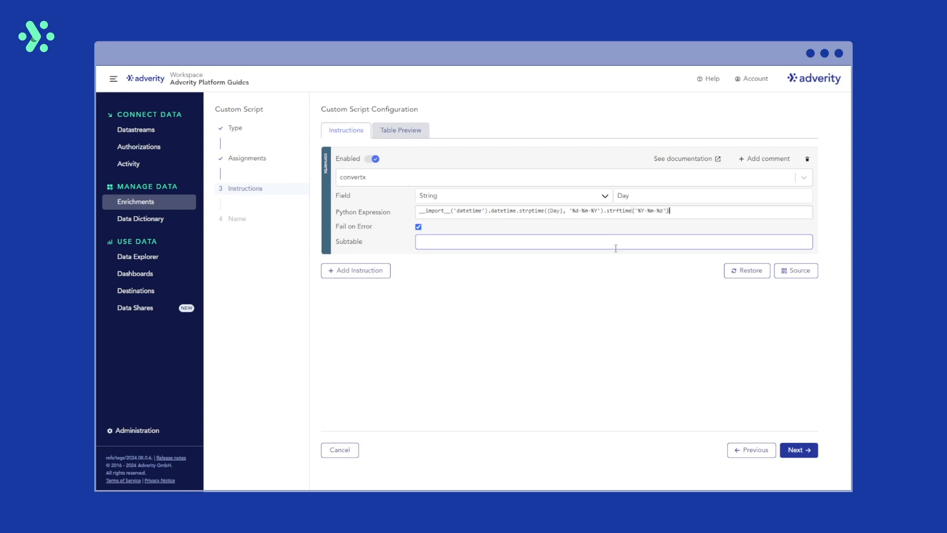
click(590, 309)
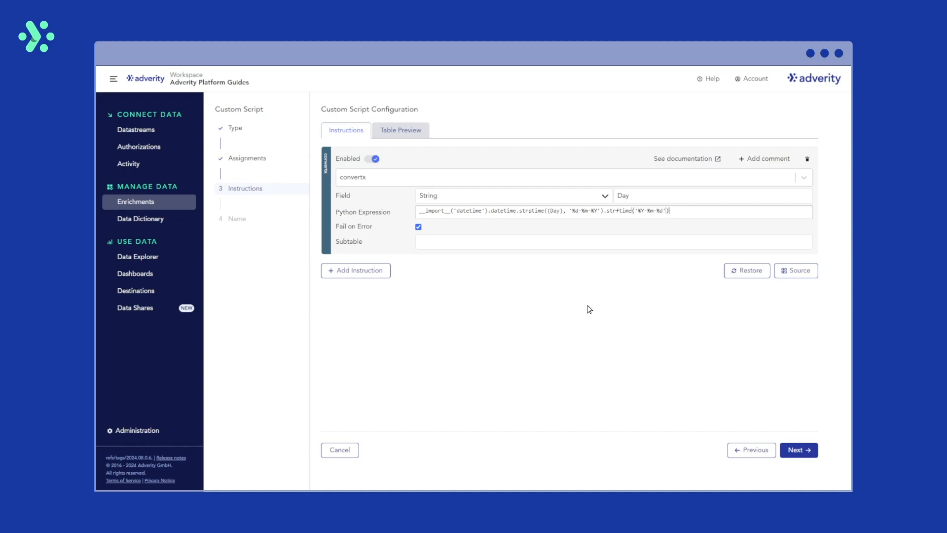
Check the converted Day values in the table preview
click(401, 132)
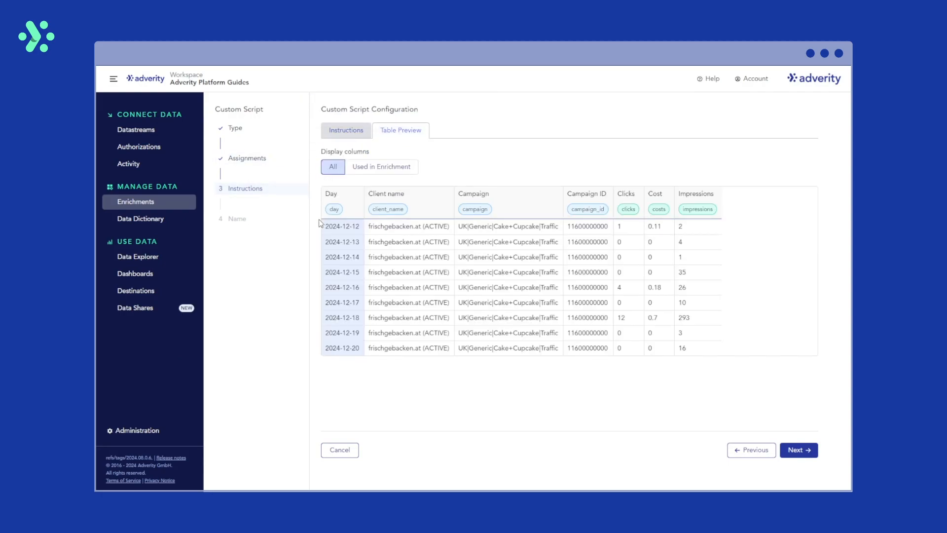
drag(324, 224, 360, 225)
click(347, 130)
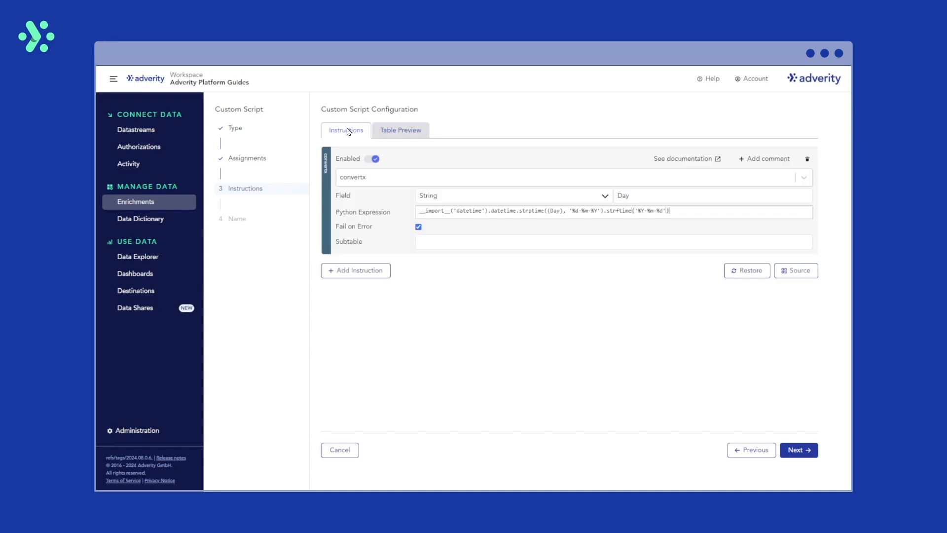
Name the enrichment Google Sheets | Custom script example - Custom Script convertx and create it
click(419, 228)
click(419, 227)
click(799, 449)
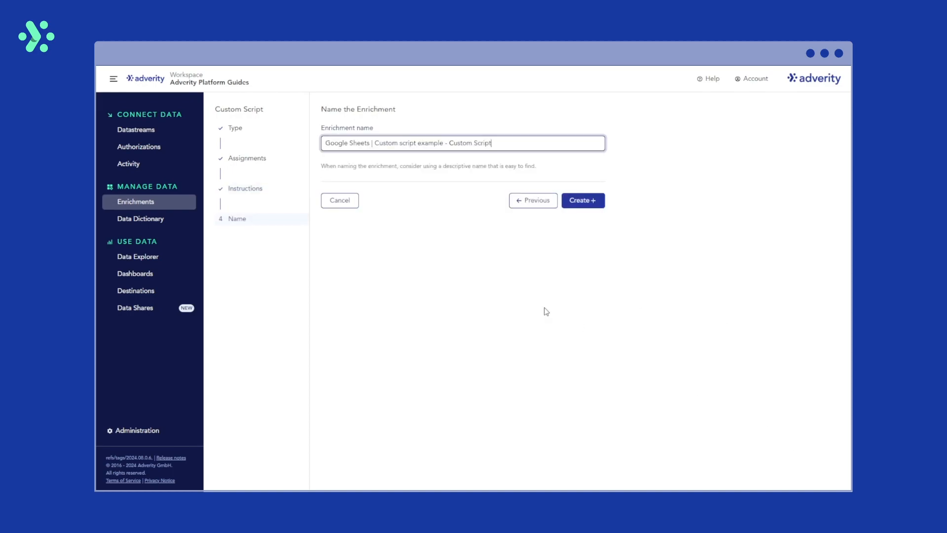
text(convertx)
click(581, 204)
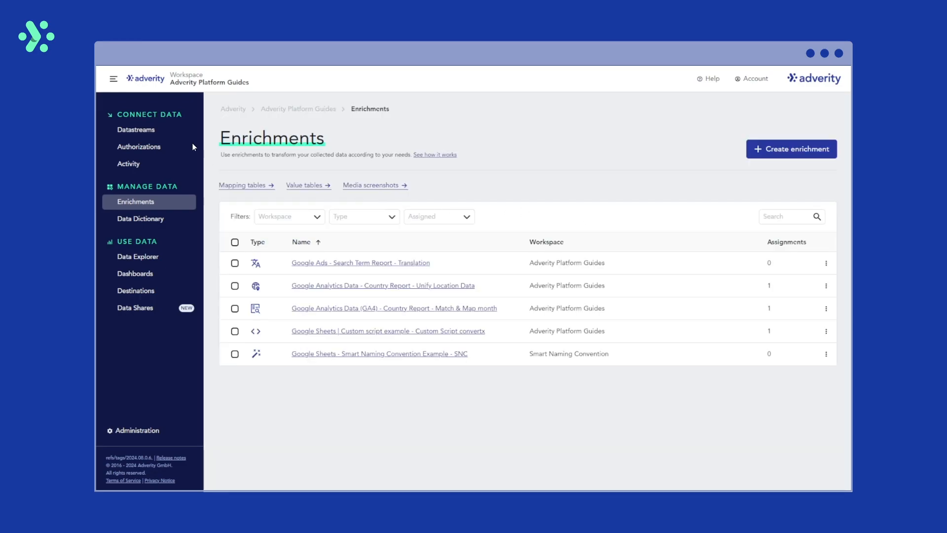
Refetch the Google Sheets | Custom script Example datastream and open its new data extract
click(181, 131)
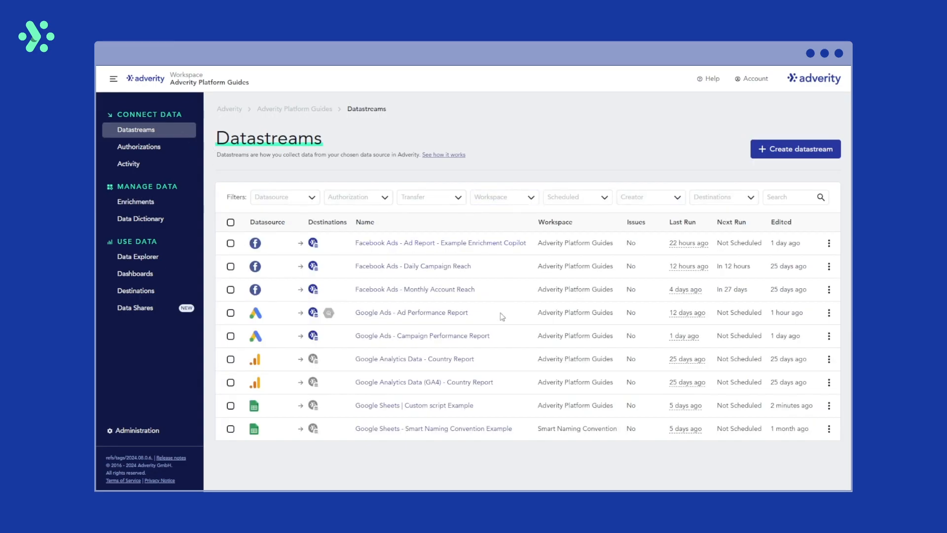
click(449, 405)
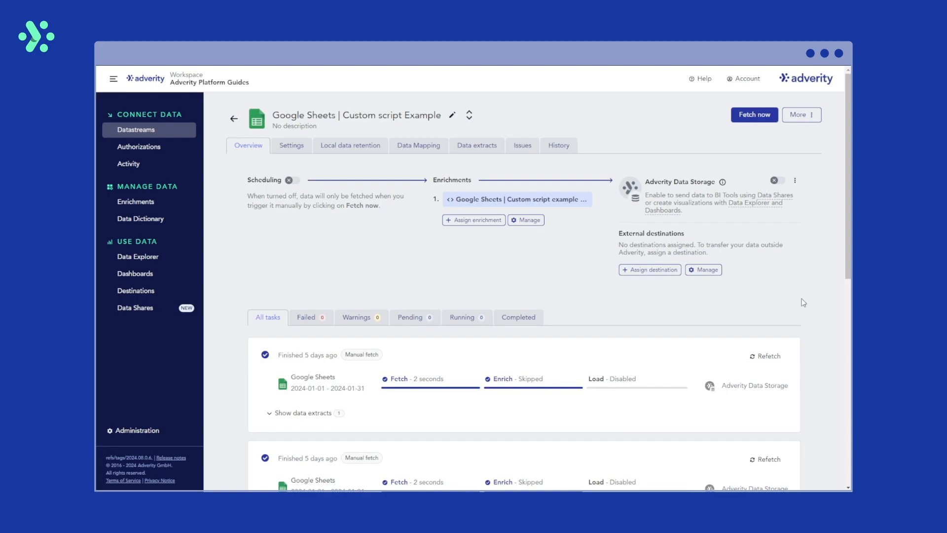
click(766, 356)
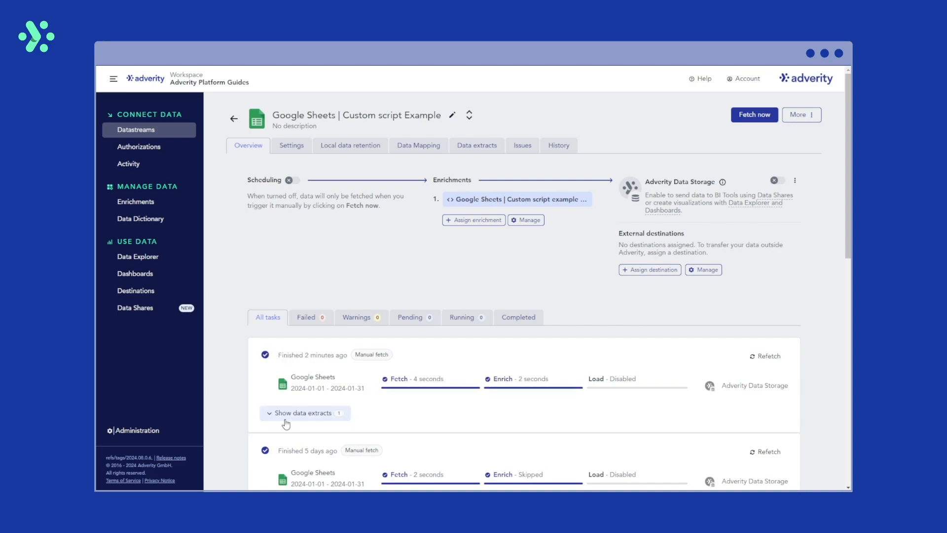
click(284, 419)
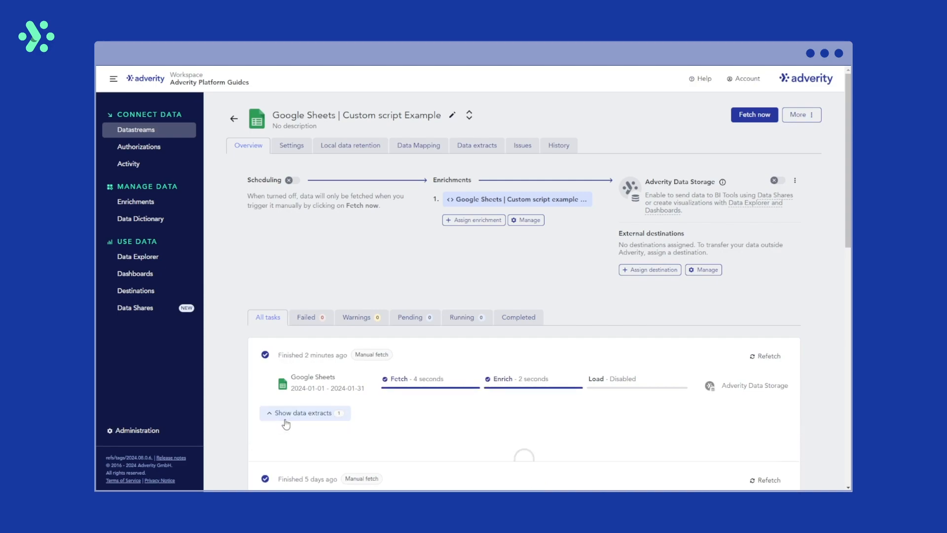
click(371, 454)
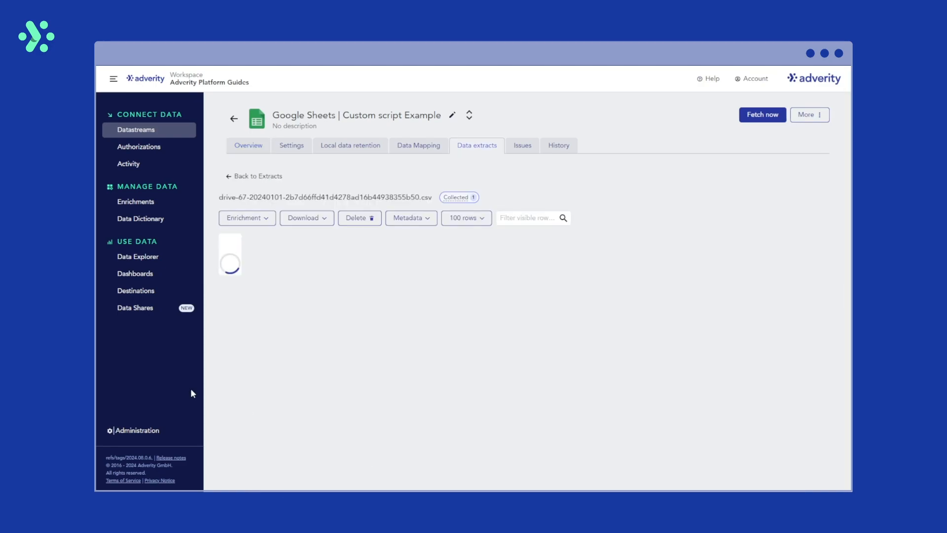